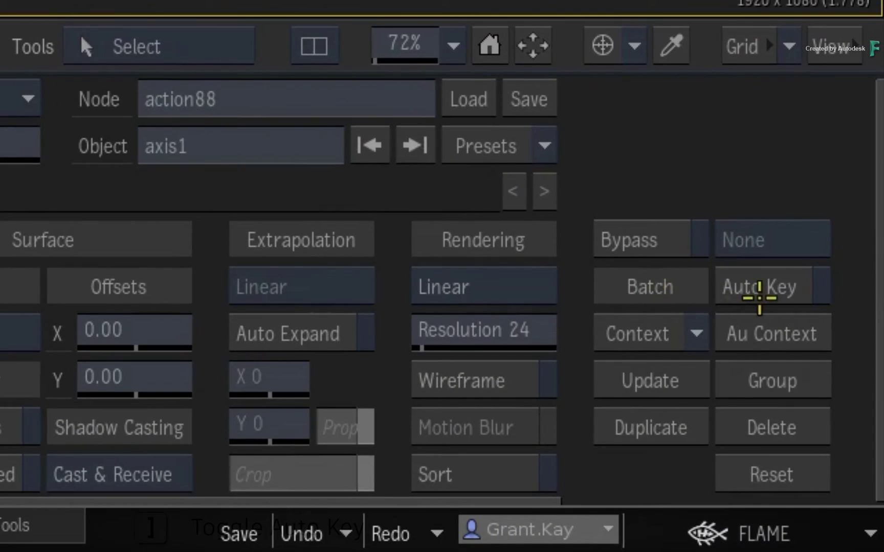
- Enable Auto Key and set the X position of axis1 to -600 at frame 1
{"action": "left_click", "coordinate": [844, 463]}
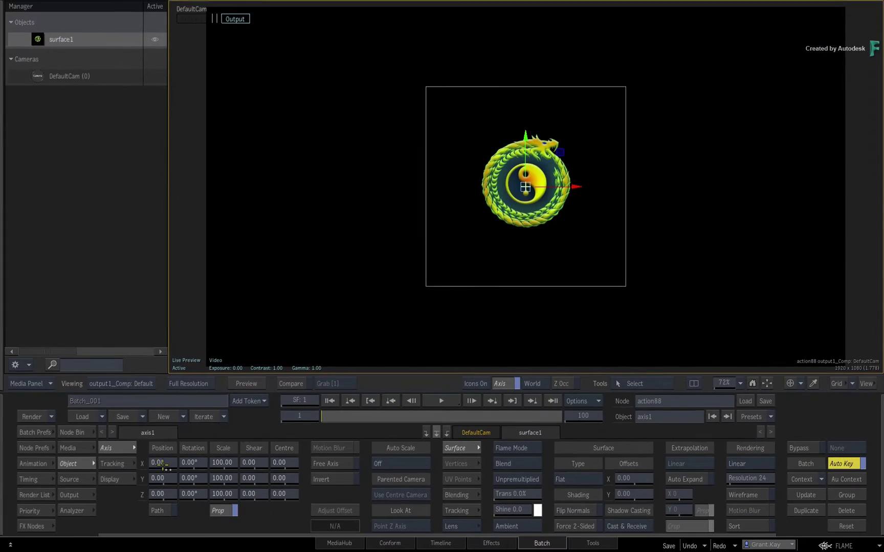
{"action": "left_click_drag", "start_coordinate": [164, 462], "coordinate": [72, 457]}
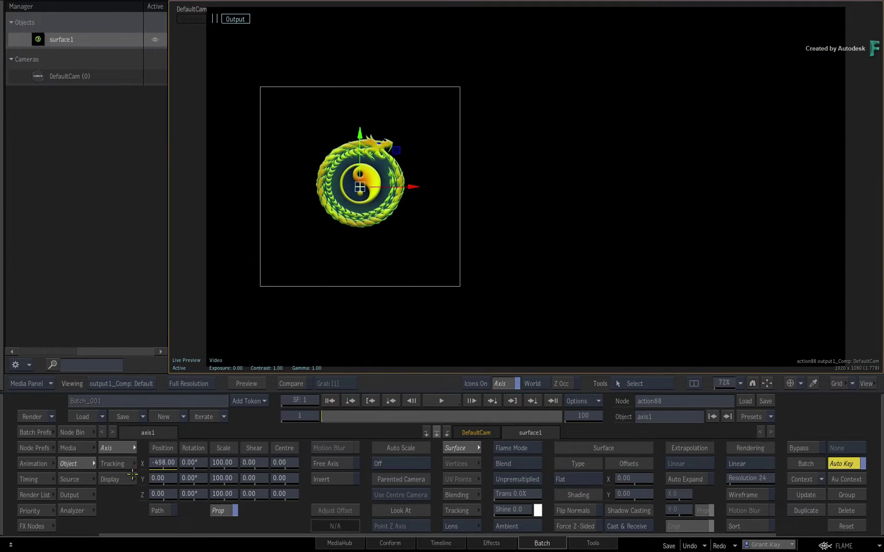
{"action": "left_click_drag", "start_coordinate": [163, 462], "coordinate": [39, 466]}
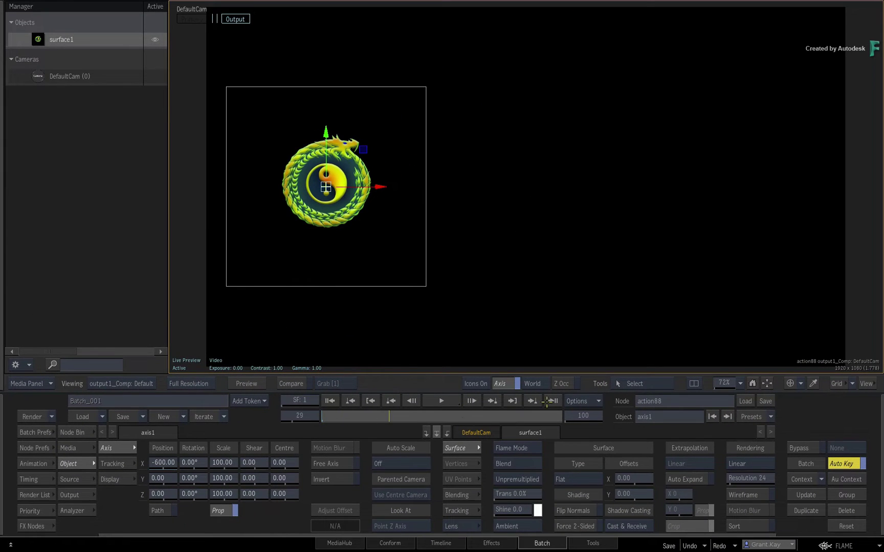
- Set the X position of axis1 to 600 at frame 100, scrub back to the first frame, and disable Auto Key
{"action": "left_click", "coordinate": [548, 402]}
{"action": "left_click_drag", "start_coordinate": [160, 461], "coordinate": [686, 418]}
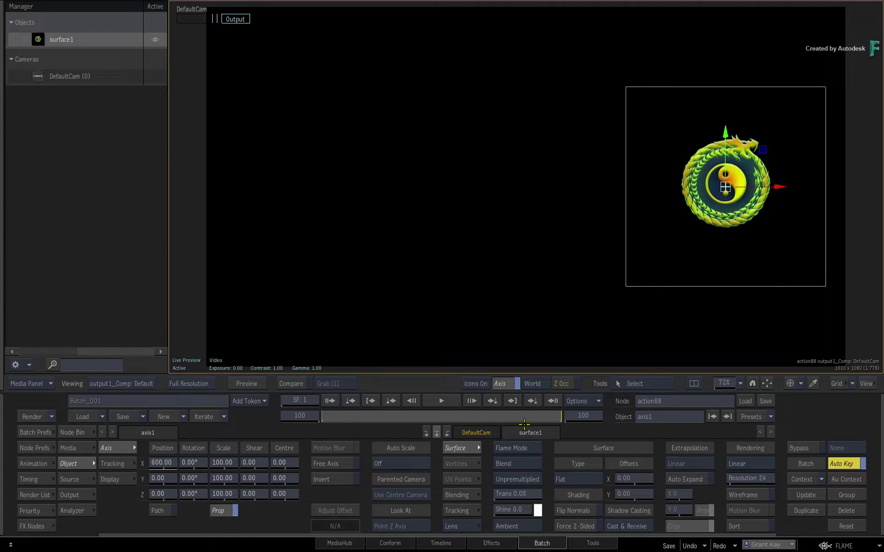
{"action": "left_click_drag", "start_coordinate": [548, 418], "coordinate": [302, 424]}
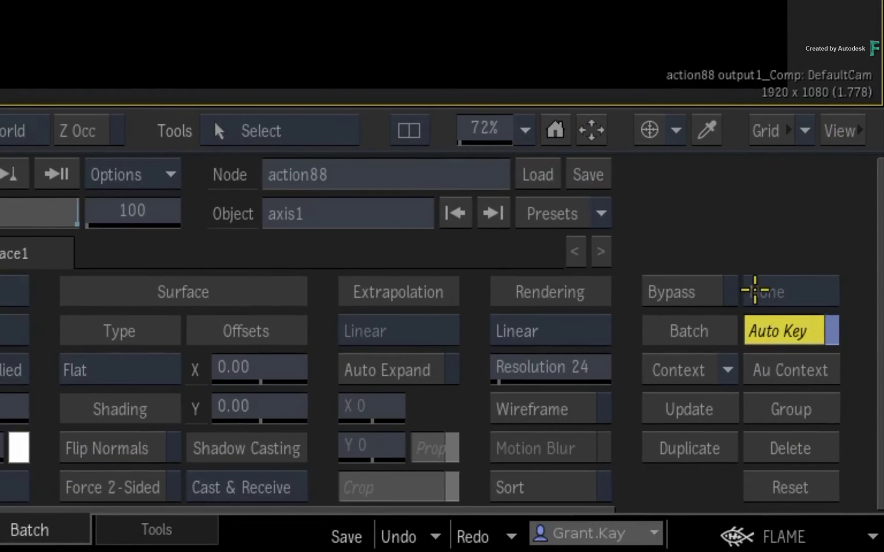
{"action": "left_click", "coordinate": [840, 462]}
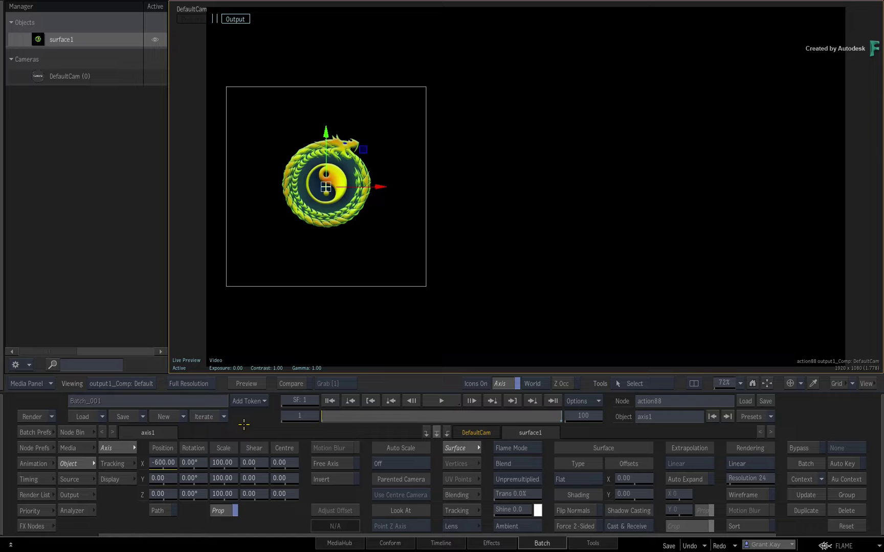
- Try a Z rotation of about -94° on axis1 with Auto Key off, check it across the timeline, and reset the rotation
{"action": "left_click_drag", "start_coordinate": [186, 494], "coordinate": [156, 510]}
{"action": "left_click_drag", "start_coordinate": [342, 416], "coordinate": [558, 416]}
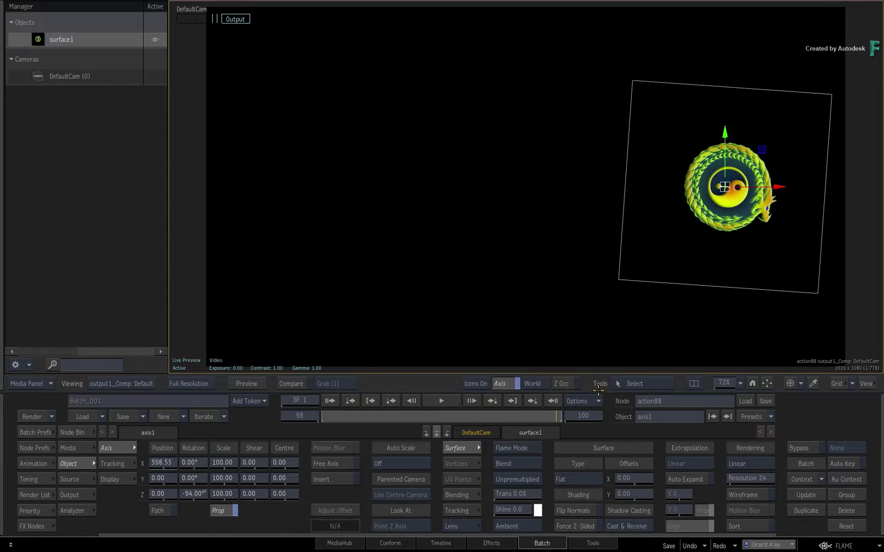
{"action": "key", "text": "space"}
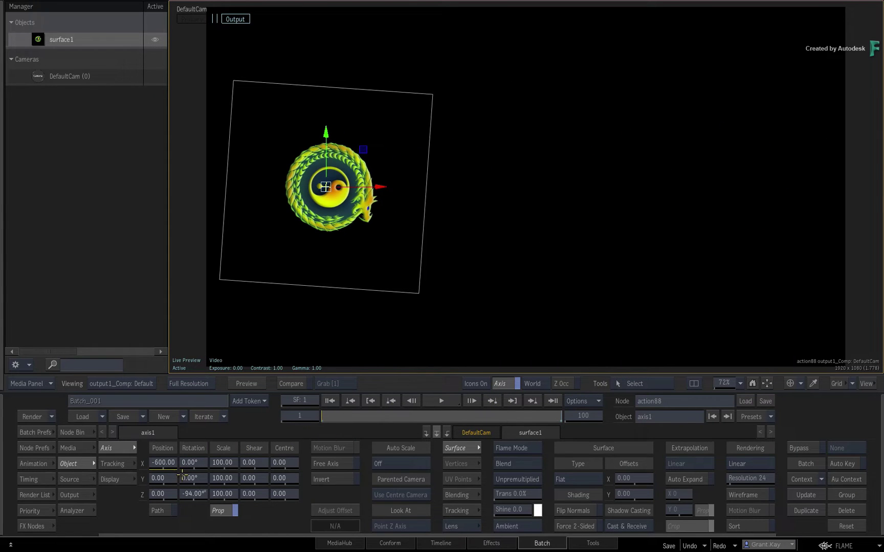
{"action": "mouse_move", "coordinate": [199, 494]}
{"action": "left_mouse_down"}
{"action": "mouse_move", "coordinate": [218, 498]}
{"action": "mouse_move", "coordinate": [202, 500]}
{"action": "left_mouse_up"}
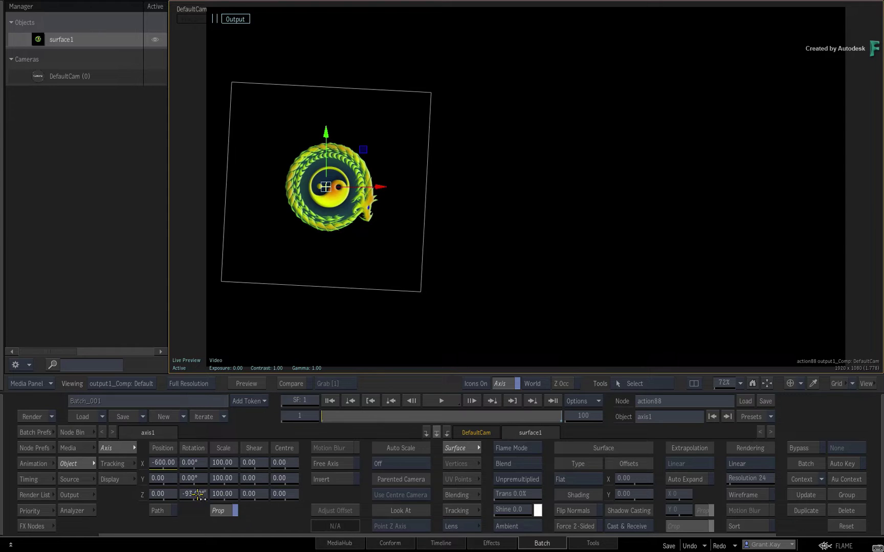
{"action": "left_click", "coordinate": [197, 494], "text": "ctrl"}
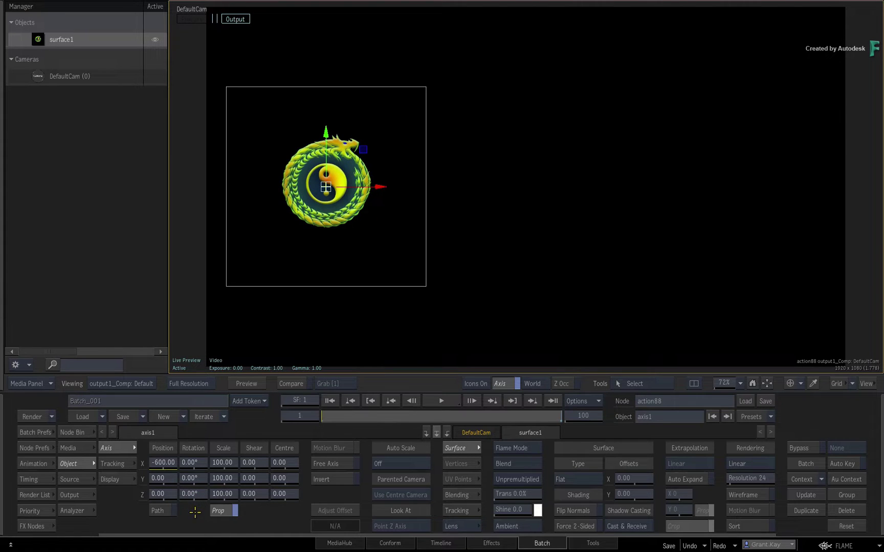
- Try unkeyed X positions of 198, -55 and -68 for axis1 at frame 1, discarding them by scrubbing the timeline
{"action": "left_click_drag", "start_coordinate": [169, 463], "coordinate": [312, 470]}
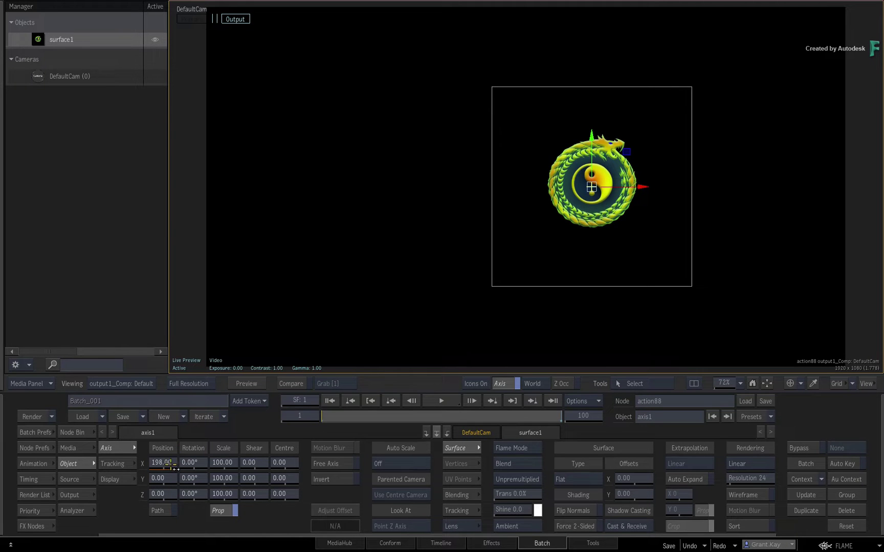
{"action": "left_click_drag", "start_coordinate": [162, 463], "coordinate": [10, 484]}
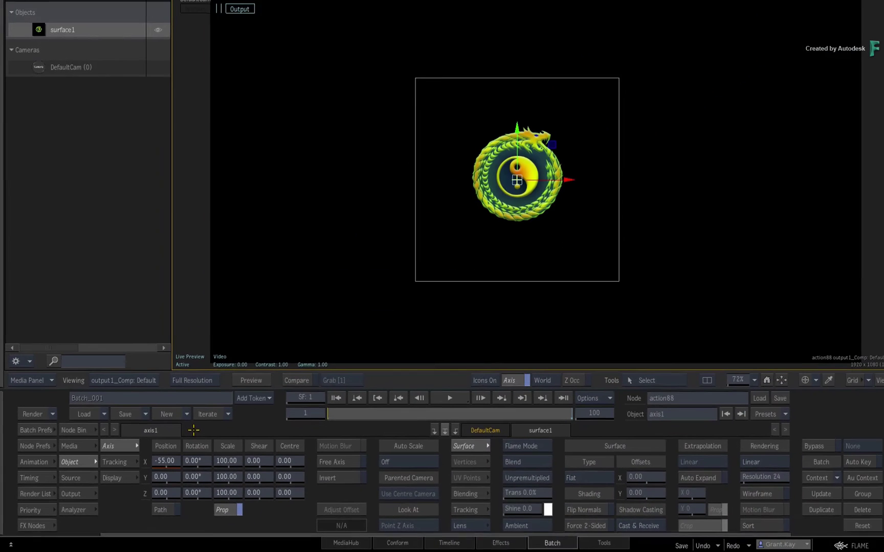
{"action": "left_click_drag", "start_coordinate": [330, 416], "coordinate": [174, 437]}
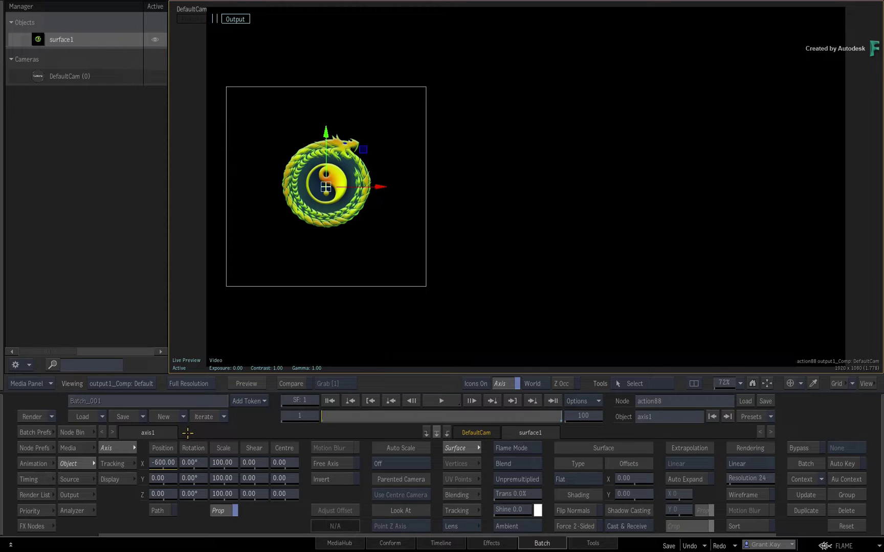
{"action": "left_click_drag", "start_coordinate": [161, 461], "coordinate": [334, 463]}
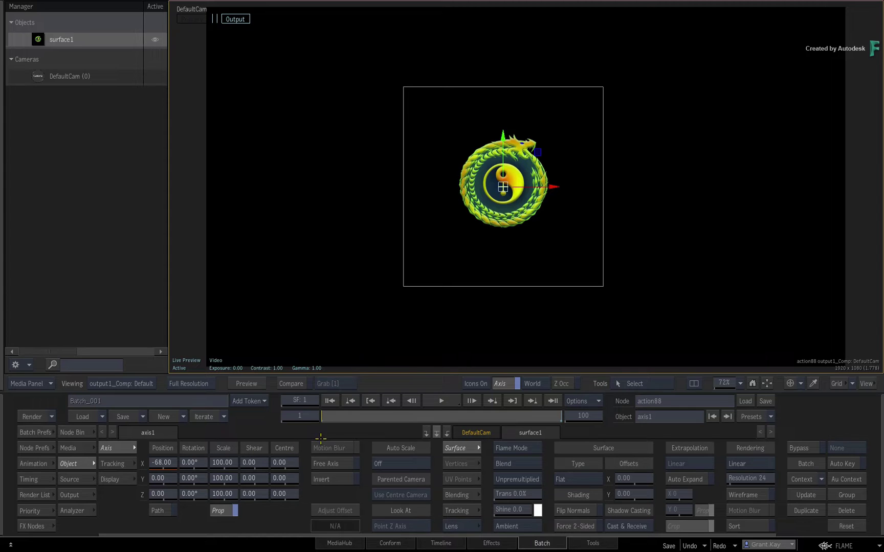
{"action": "left_click_drag", "start_coordinate": [332, 417], "coordinate": [261, 433]}
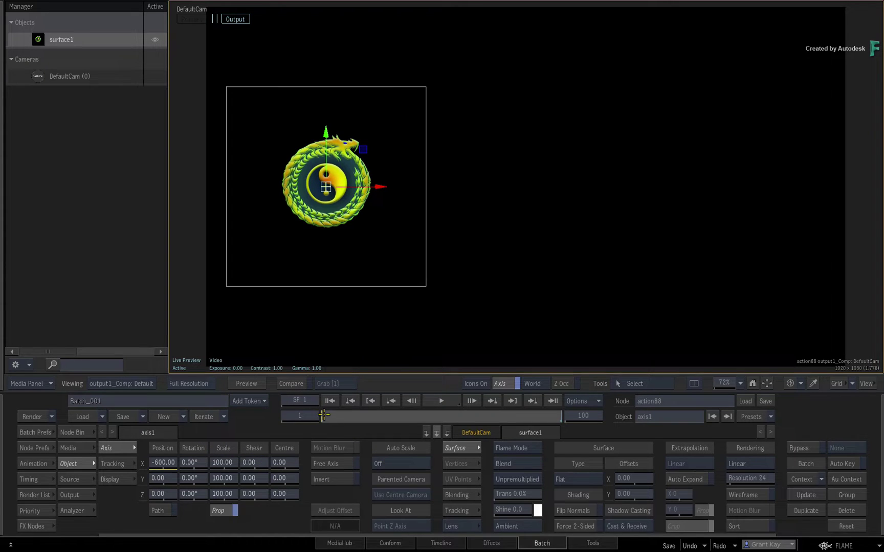
- At frame 33, set the X position of axis1 to 600 and set a keyframe with the current value
{"action": "left_click_drag", "start_coordinate": [323, 415], "coordinate": [398, 411]}
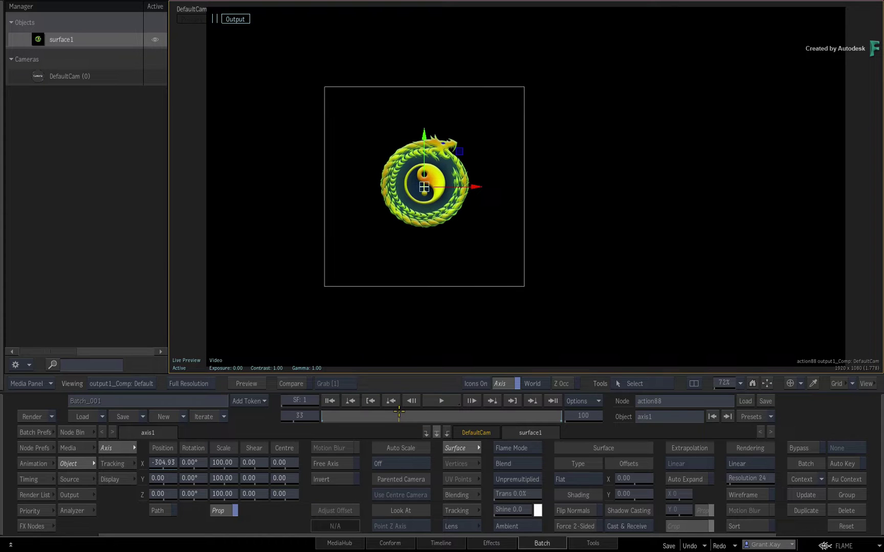
{"action": "left_click", "coordinate": [163, 462]}
{"action": "type", "text": "6"}
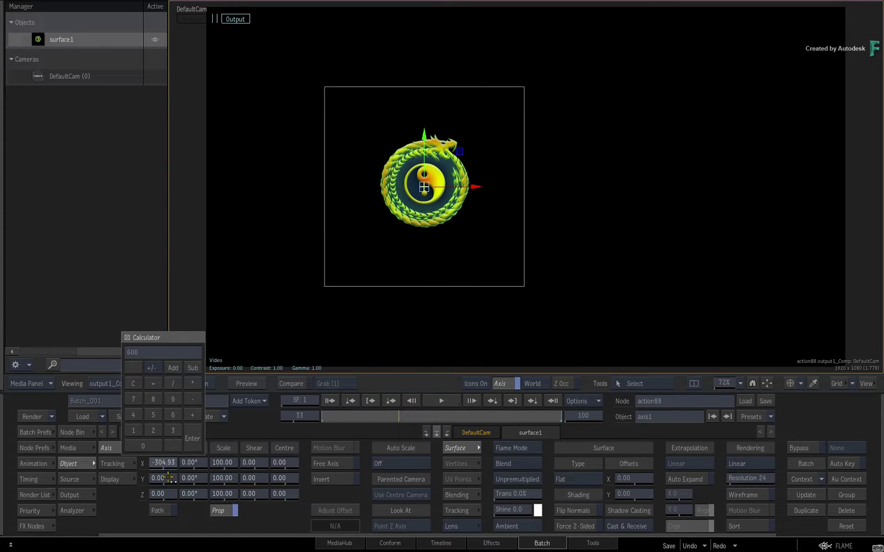
{"action": "type", "text": "00"}
{"action": "key", "text": "Return"}
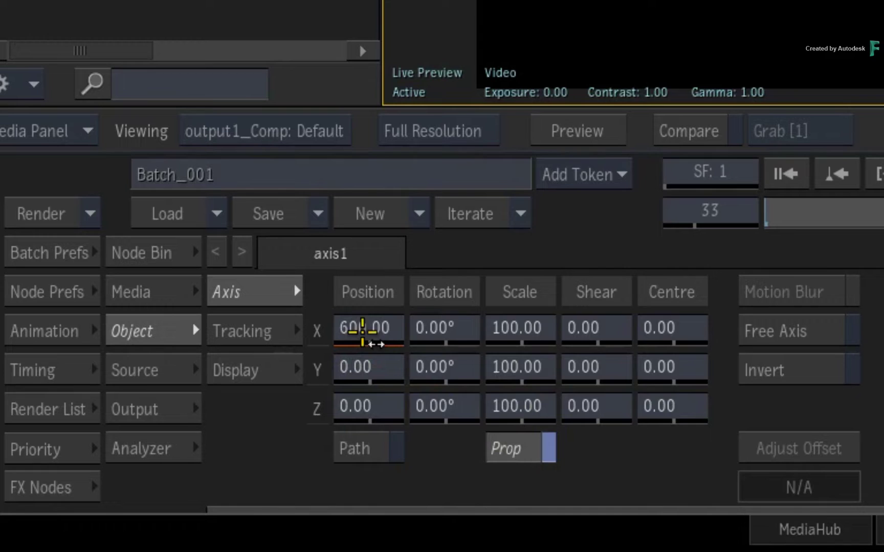
{"action": "right_click", "coordinate": [362, 330]}
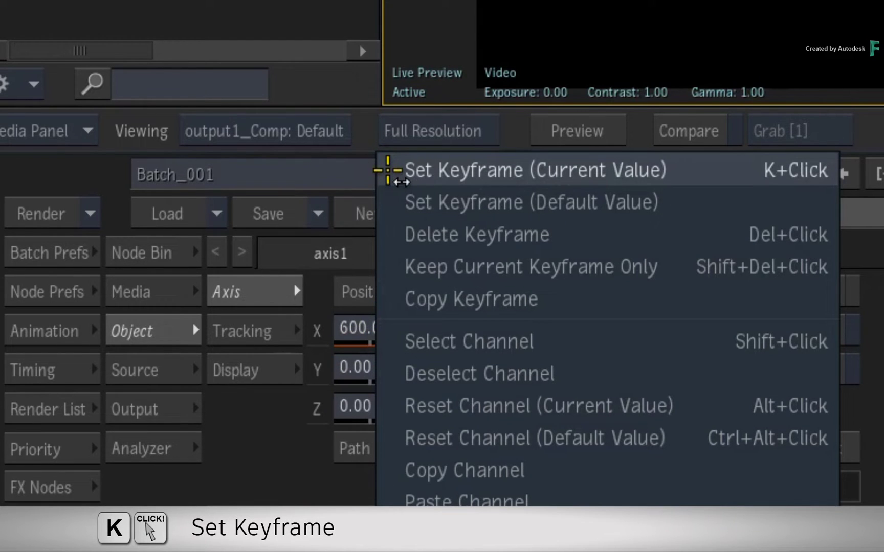
{"action": "left_click", "coordinate": [391, 169]}
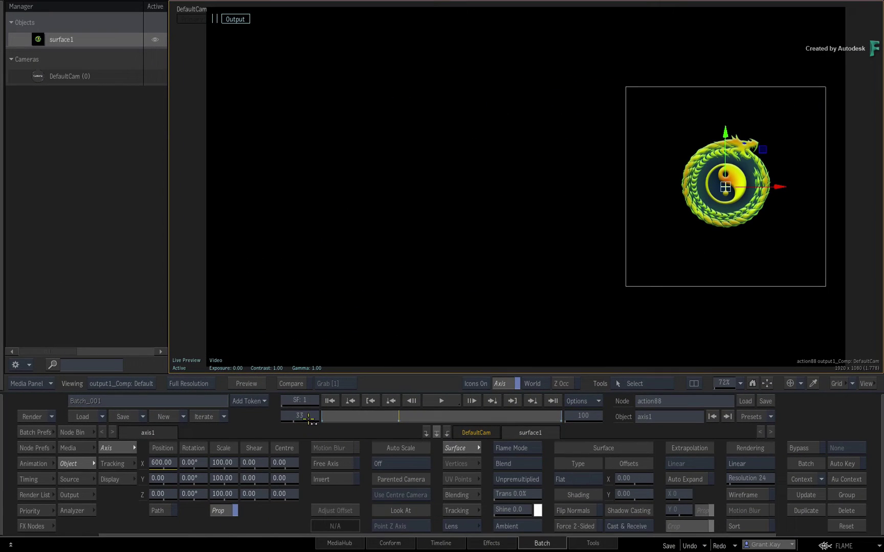
- At frame 66, set the X position of axis1 to -600 and set a keyframe with the current value
{"action": "left_click", "coordinate": [308, 419]}
{"action": "left_click", "coordinate": [328, 392]}
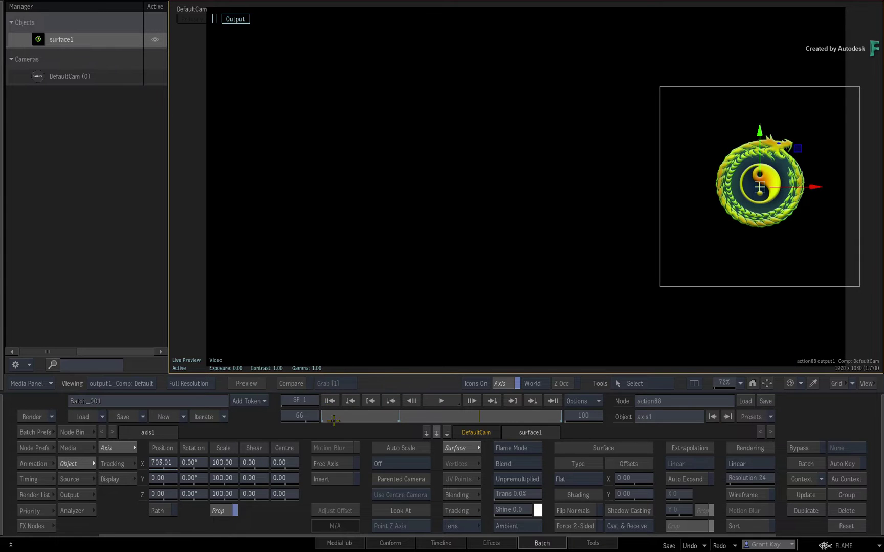
{"action": "left_click", "coordinate": [162, 463]}
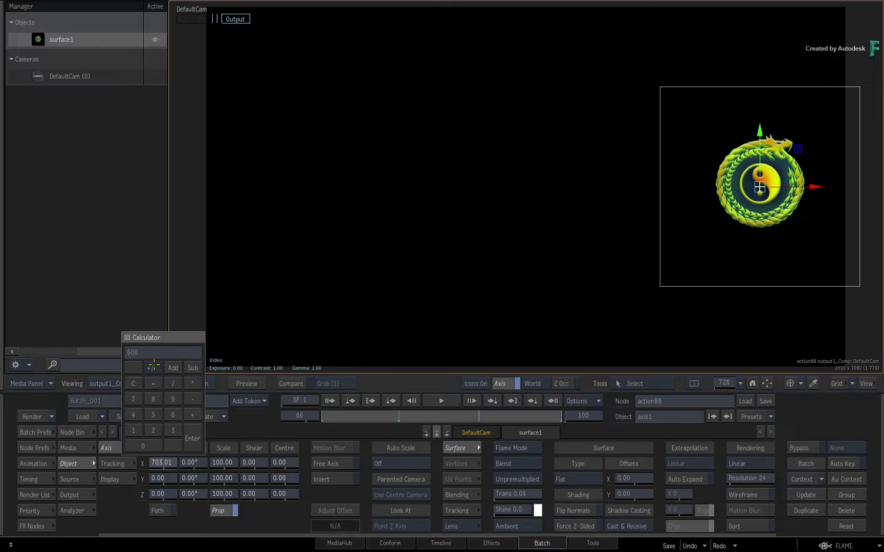
{"action": "left_click", "coordinate": [192, 439]}
{"action": "right_click", "coordinate": [160, 463]}
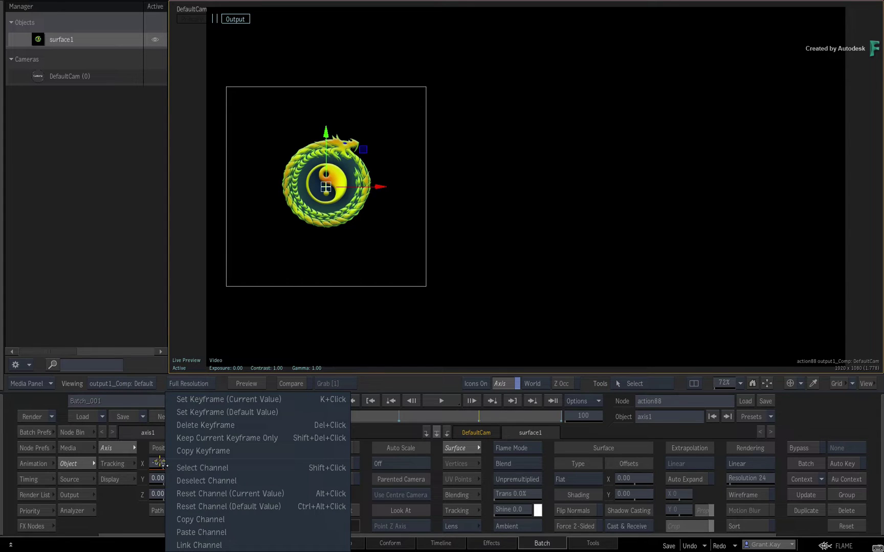
{"action": "left_click", "coordinate": [173, 398]}
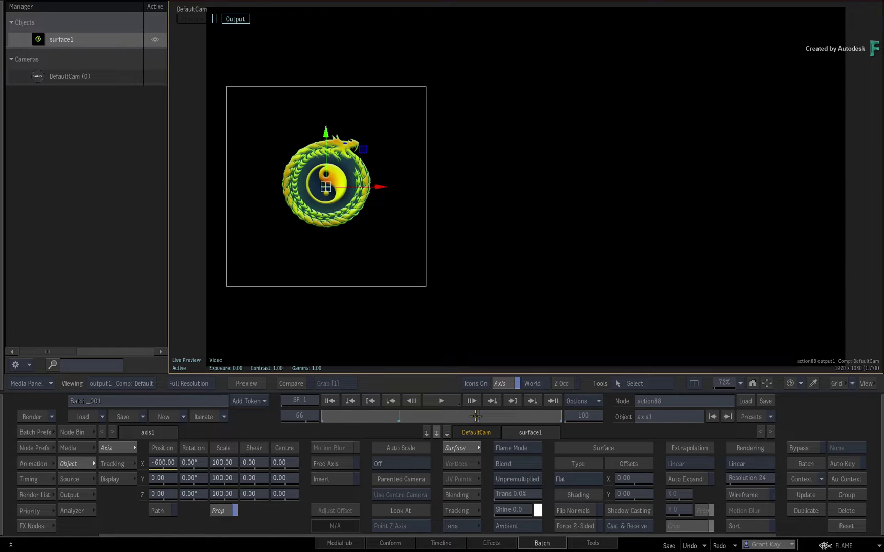
- Scrub back through the timeline to review the motion between the X position keyframes
{"action": "left_click_drag", "start_coordinate": [476, 415], "coordinate": [398, 407]}
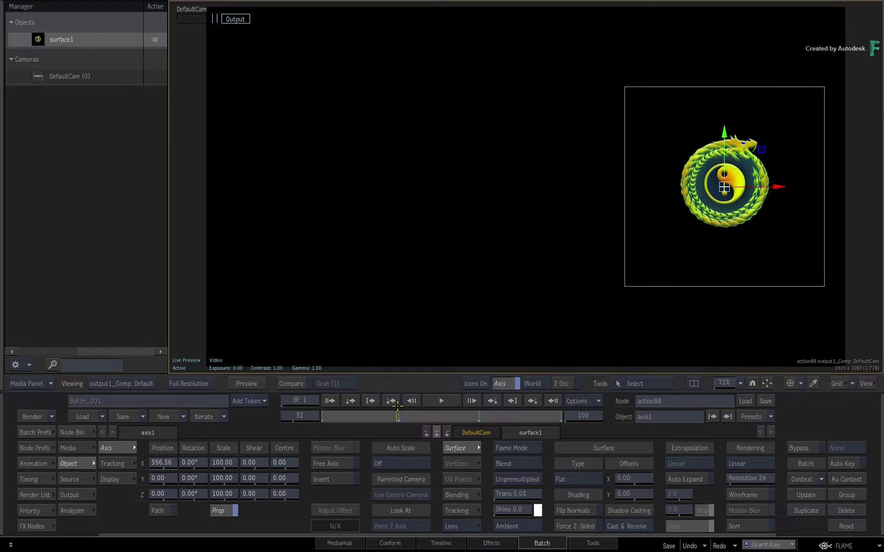
{"action": "left_click", "coordinate": [477, 402]}
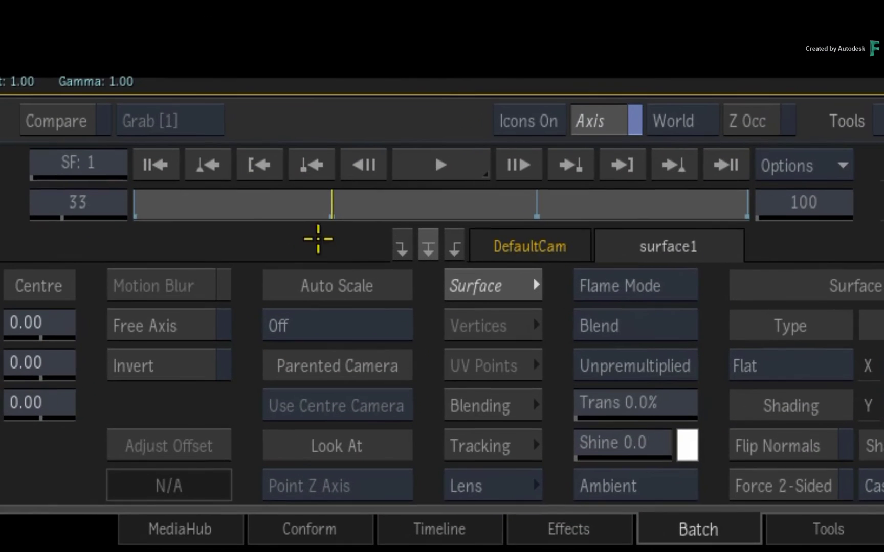
{"action": "left_click_drag", "start_coordinate": [394, 416], "coordinate": [360, 412]}
{"action": "mouse_move", "coordinate": [229, 193]}
{"action": "left_mouse_down"}
{"action": "mouse_move", "coordinate": [150, 193]}
{"action": "mouse_move", "coordinate": [302, 173]}
{"action": "mouse_move", "coordinate": [546, 118]}
{"action": "mouse_move", "coordinate": [669, 121]}
{"action": "mouse_move", "coordinate": [759, 154]}
{"action": "mouse_move", "coordinate": [147, 182]}
{"action": "mouse_move", "coordinate": [214, 201]}
{"action": "mouse_move", "coordinate": [167, 201]}
{"action": "left_mouse_up"}
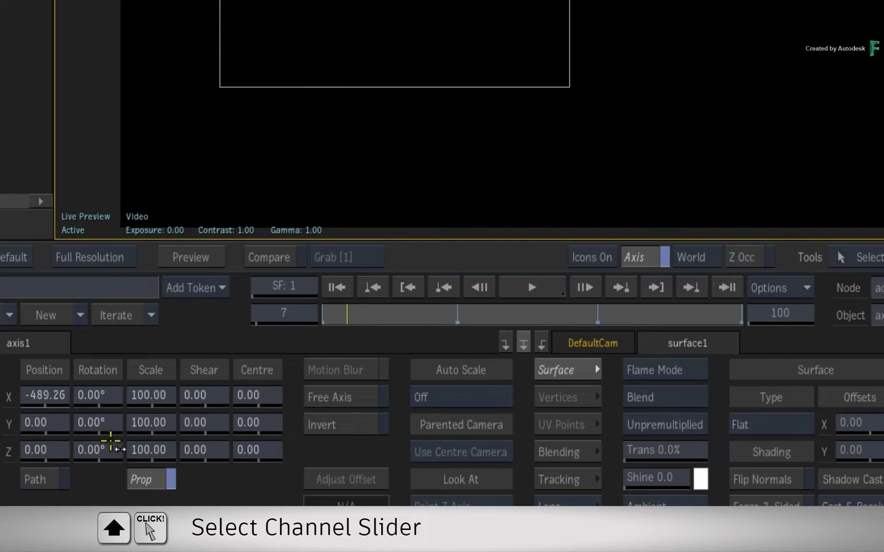
- Select the X position channel of axis1 together with its X, Y and Z rotation channels
{"action": "left_click", "coordinate": [43, 394], "text": "shift"}
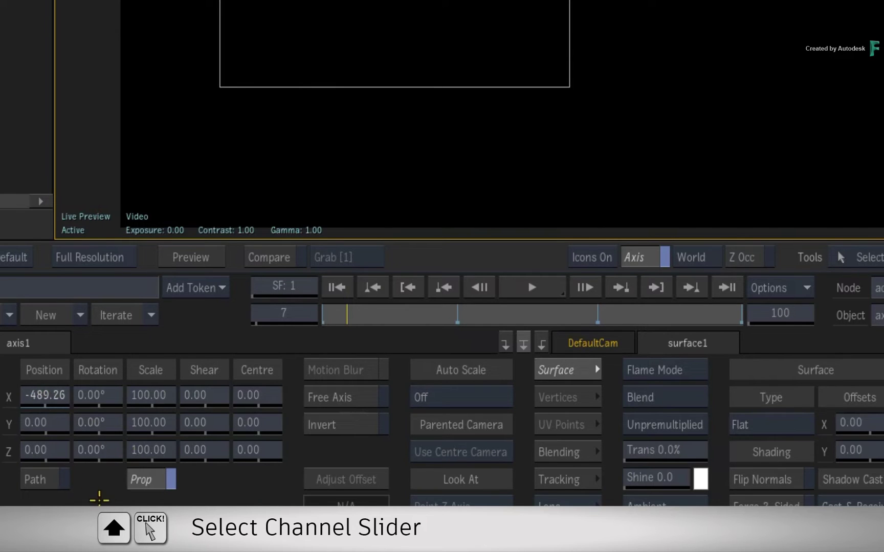
{"action": "left_click", "coordinate": [98, 396], "text": "shift"}
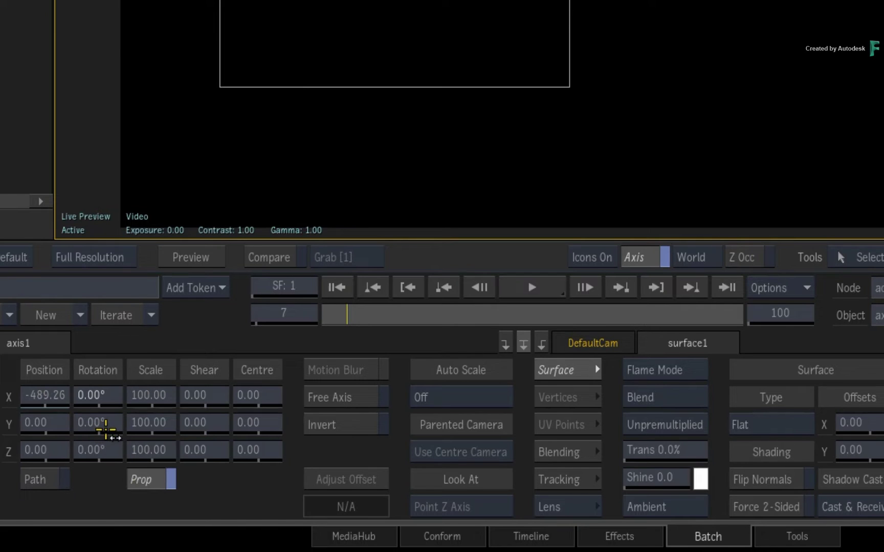
{"action": "left_click", "coordinate": [99, 423], "text": "shift"}
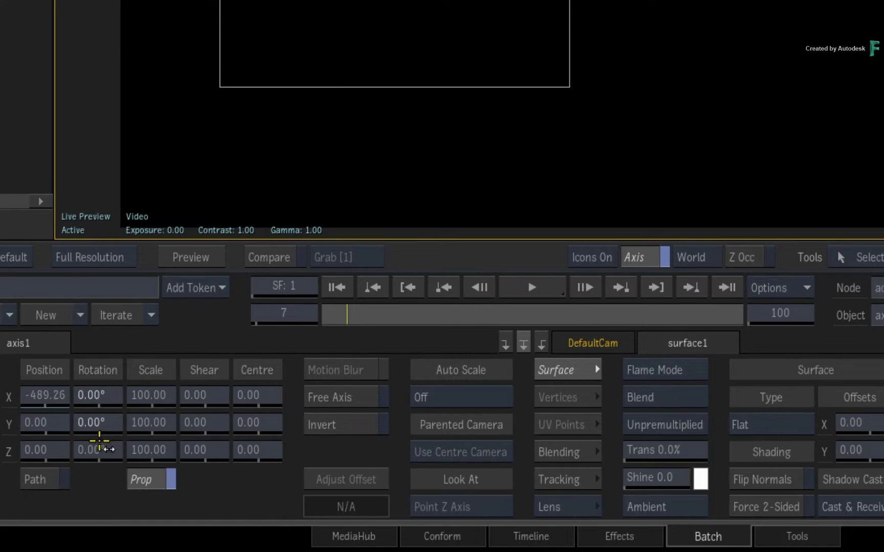
{"action": "left_click", "coordinate": [99, 450], "text": "shift"}
{"action": "left_click", "coordinate": [36, 395], "text": "shift"}
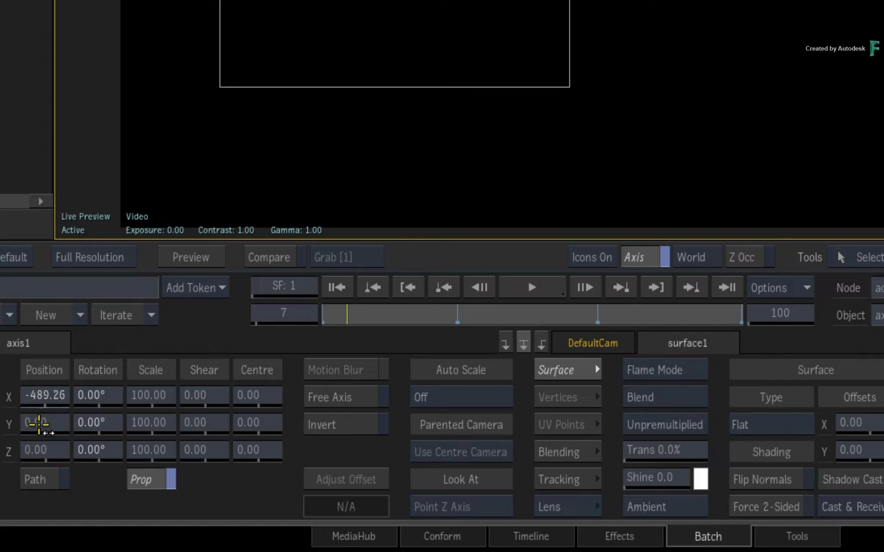
- Move to frame 20 and jump forward and back between the keyframes of the selected channels
{"action": "left_click_drag", "start_coordinate": [348, 316], "coordinate": [401, 315]}
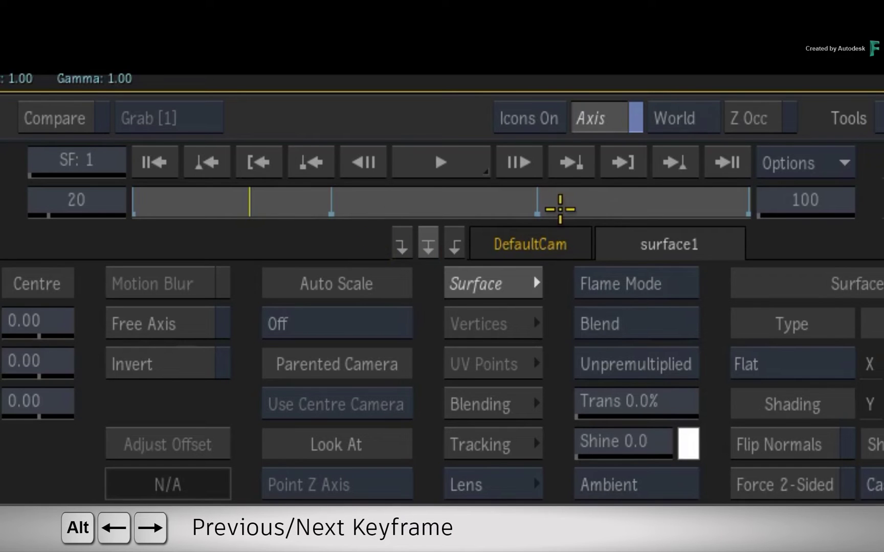
{"action": "left_click", "coordinate": [570, 163]}
{"action": "left_click", "coordinate": [571, 163]}
{"action": "left_click", "coordinate": [310, 163]}
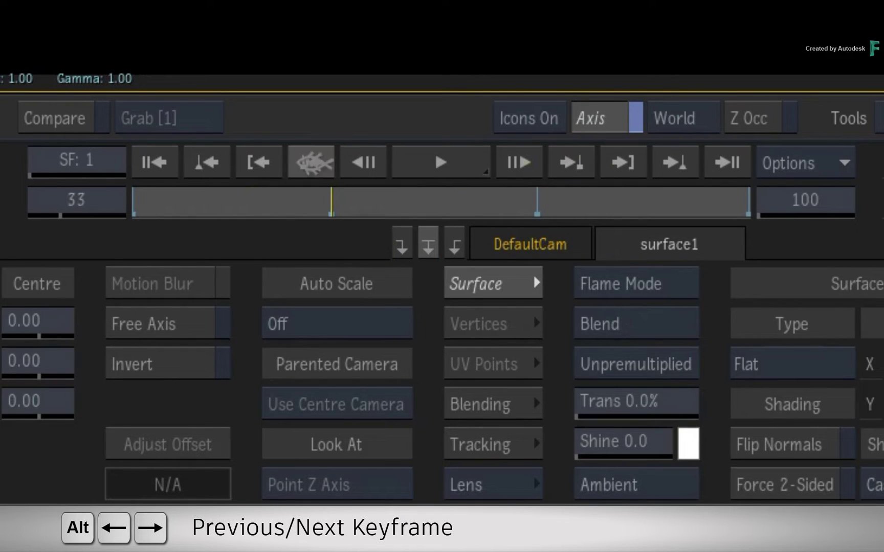
{"action": "left_click", "coordinate": [311, 163]}
{"action": "left_click", "coordinate": [568, 161]}
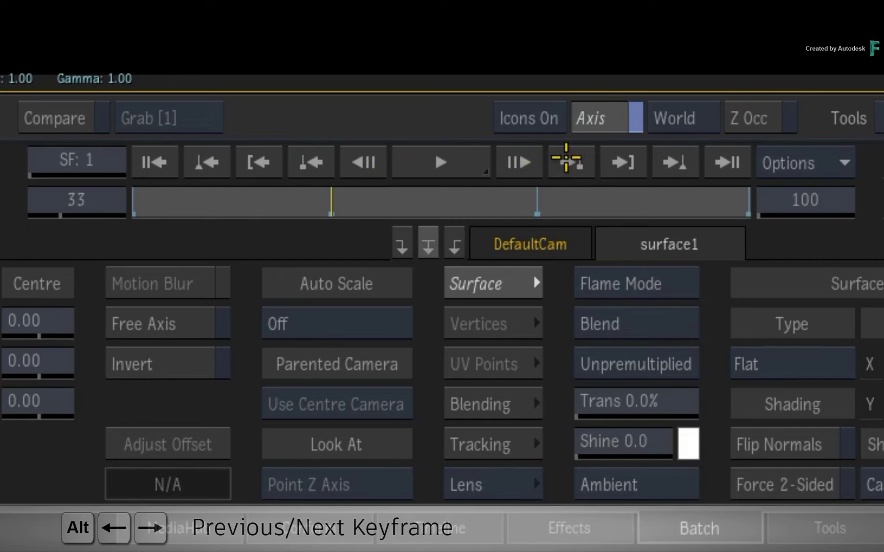
{"action": "left_click", "coordinate": [565, 161]}
{"action": "left_click", "coordinate": [565, 160]}
{"action": "left_click", "coordinate": [299, 163]}
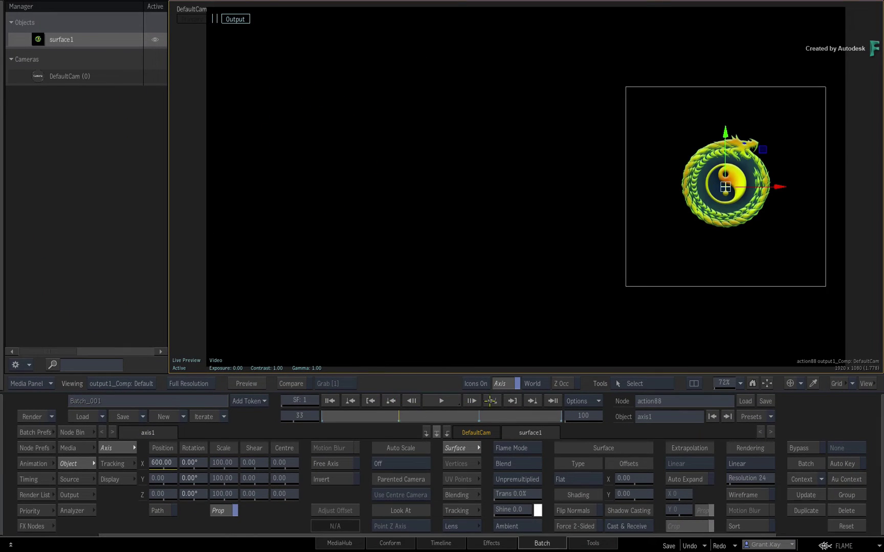
- Jump forward through the remaining keyframes of the selected channels and return to the keyframe at frame 33
{"action": "left_click", "coordinate": [490, 401]}
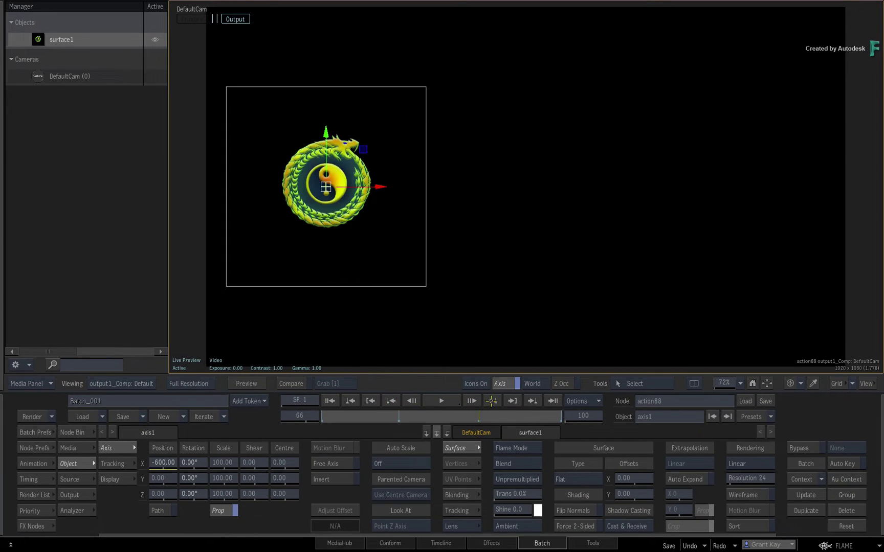
{"action": "left_click", "coordinate": [490, 401]}
{"action": "left_click", "coordinate": [391, 401]}
{"action": "left_click", "coordinate": [391, 401]}
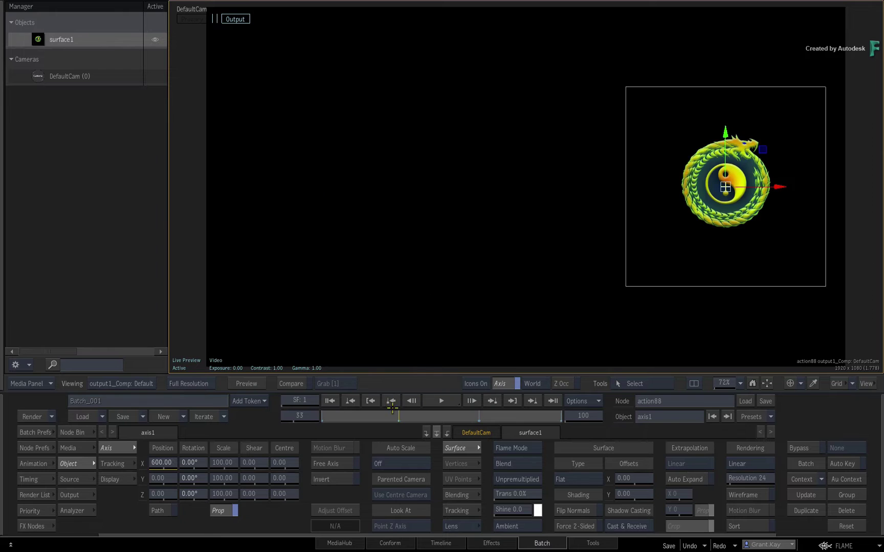
- With Auto Key enabled, set axis1's Z rotation to 33° at frame 18 and to 75° at frame 76
{"action": "left_click_drag", "start_coordinate": [410, 415], "coordinate": [361, 411]}
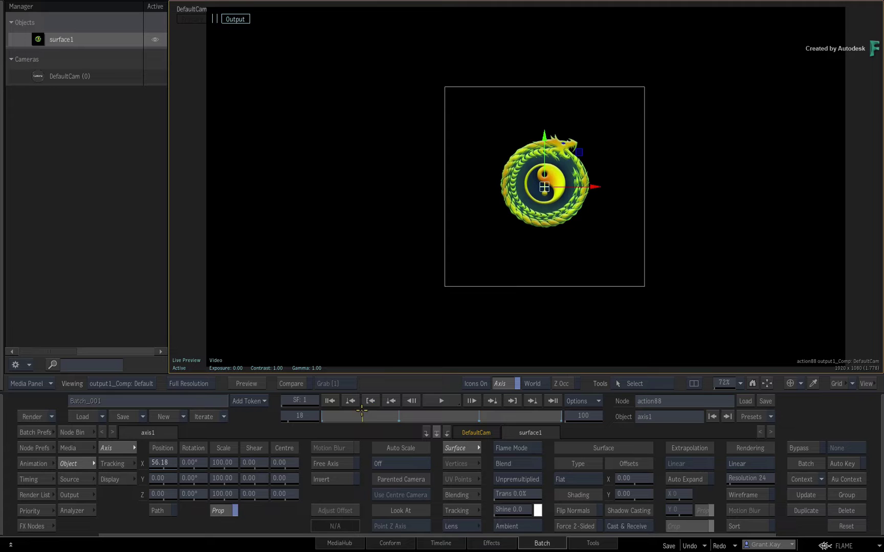
{"action": "left_click", "coordinate": [841, 463]}
{"action": "left_click_drag", "start_coordinate": [193, 494], "coordinate": [466, 416]}
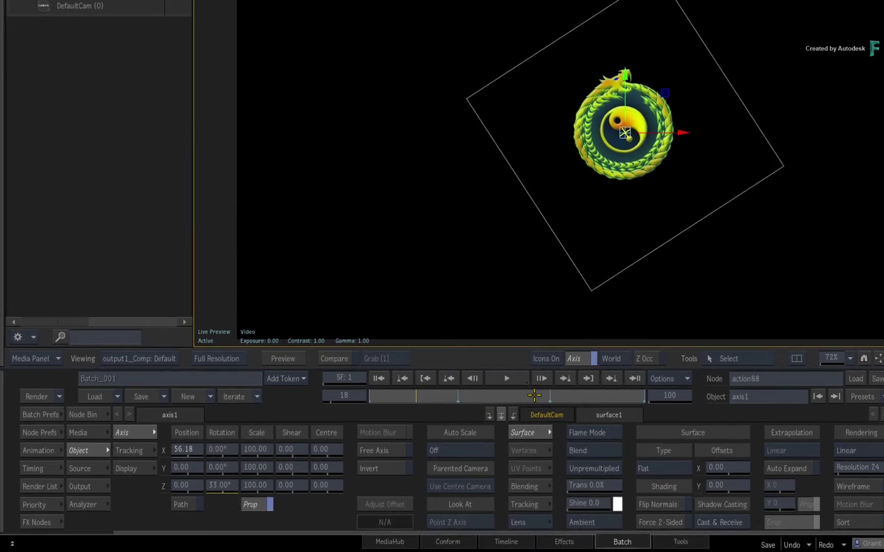
{"action": "left_click_drag", "start_coordinate": [534, 395], "coordinate": [578, 396]}
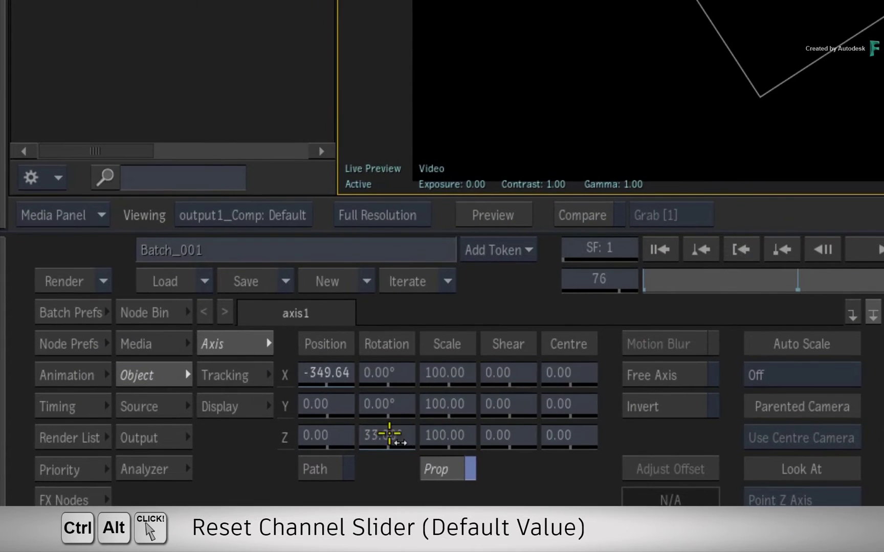
{"action": "left_click_drag", "start_coordinate": [222, 485], "coordinate": [245, 485]}
{"action": "left_click_drag", "start_coordinate": [417, 426], "coordinate": [419, 433]}
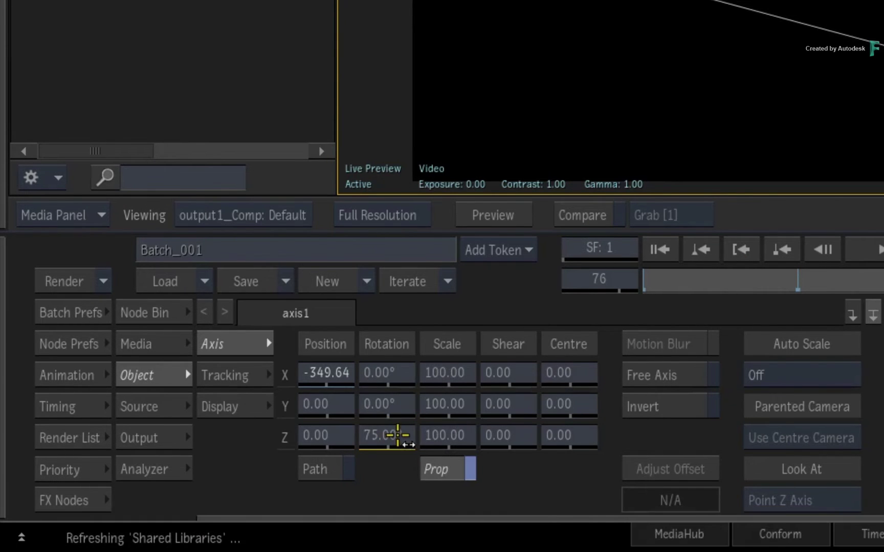
- Reset axis1's Z rotation channel to its default value, removing its keyframes
{"action": "right_click", "coordinate": [395, 434]}
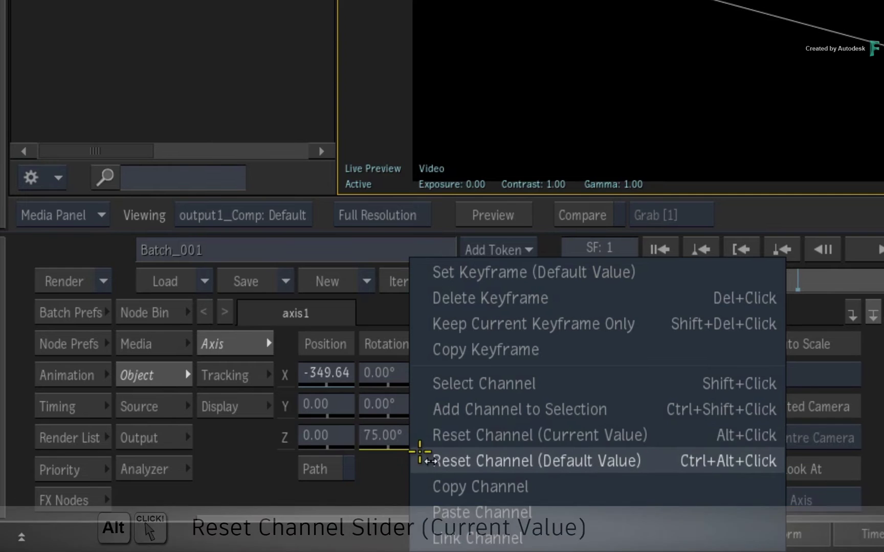
{"action": "left_click", "coordinate": [414, 461]}
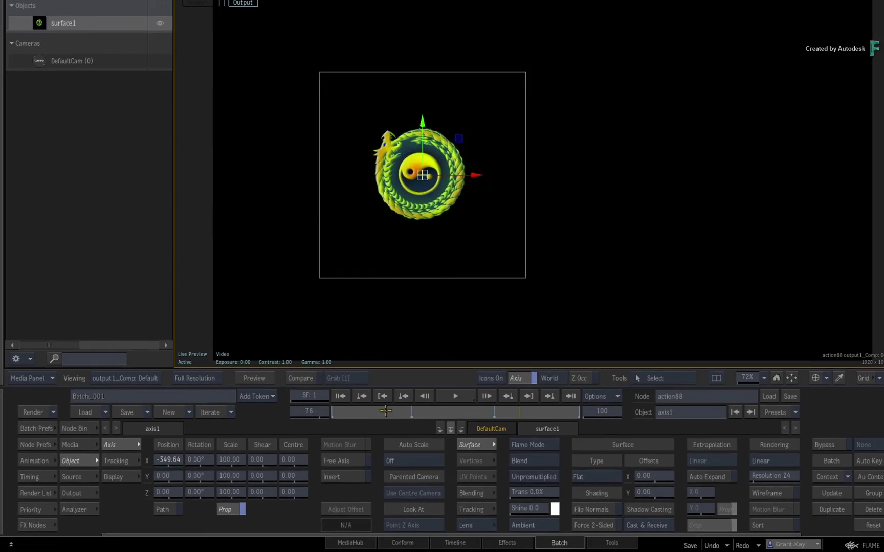
{"action": "left_click", "coordinate": [737, 273]}
- Try a proportional scale of 193 on axis1 at frame 55, and reset the scale to 100
{"action": "left_click_drag", "start_coordinate": [368, 413], "coordinate": [452, 414]}
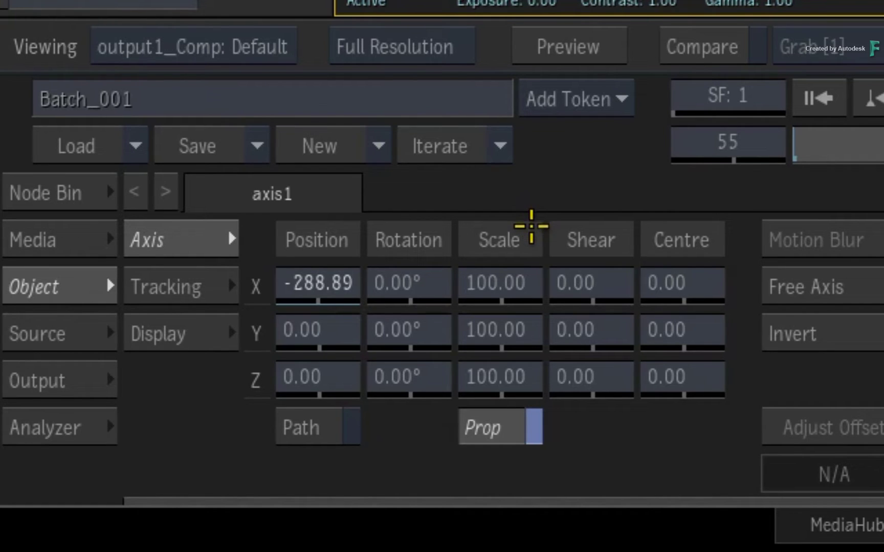
{"action": "left_click_drag", "start_coordinate": [506, 292], "coordinate": [644, 287]}
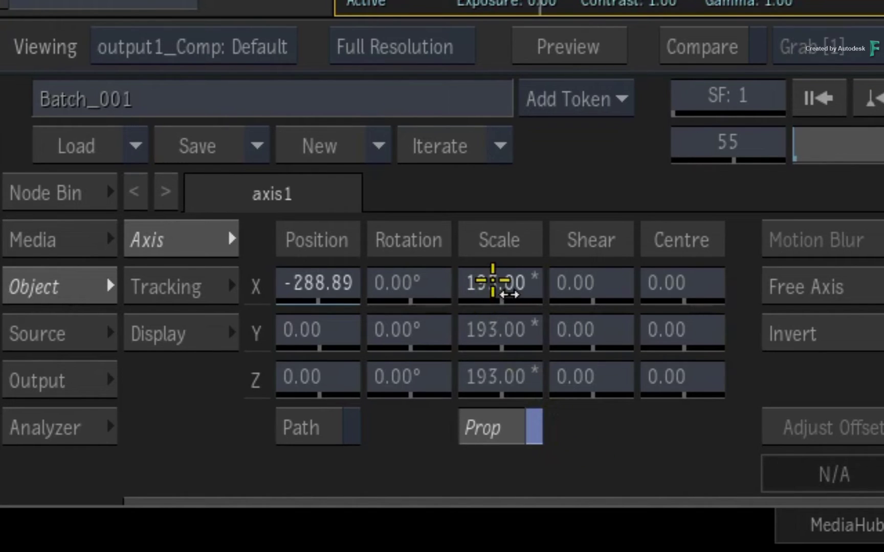
{"action": "left_click", "coordinate": [493, 280]}
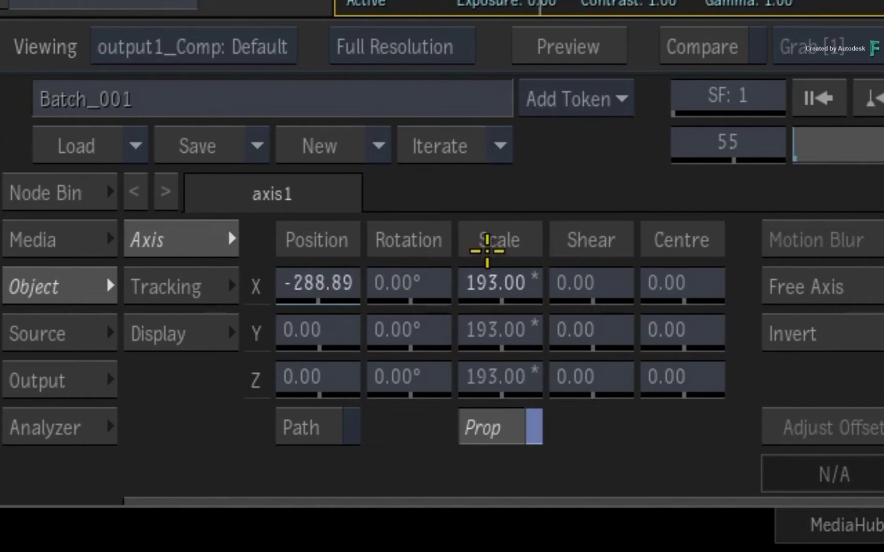
{"action": "left_click", "coordinate": [501, 279], "text": "ctrl"}
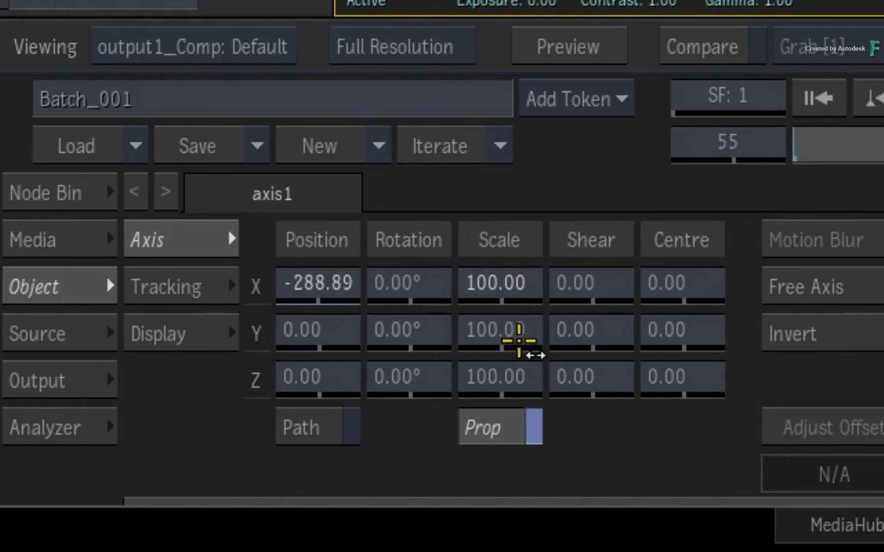
- Scrub between frame 1 and frame 50 to review the X position animation of axis1
{"action": "left_click_drag", "start_coordinate": [882, 146], "coordinate": [736, 184]}
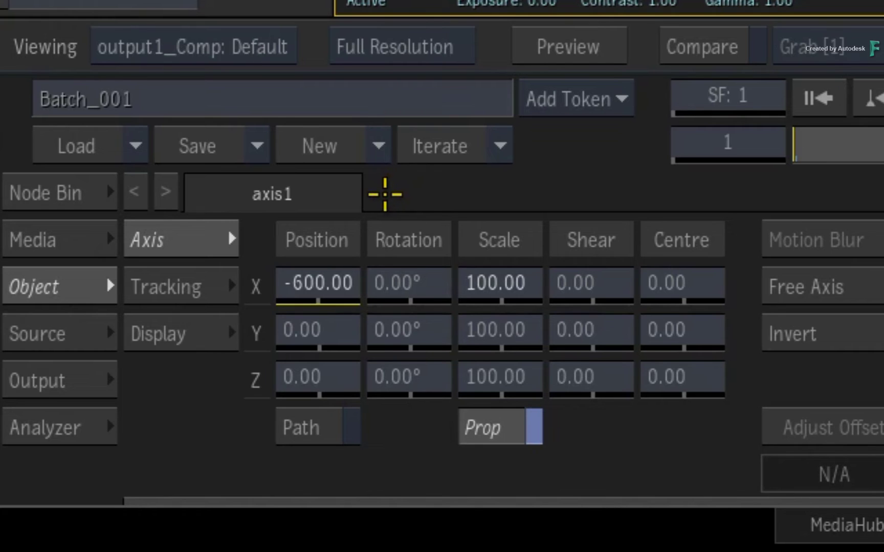
{"action": "left_click_drag", "start_coordinate": [824, 142], "coordinate": [869, 143]}
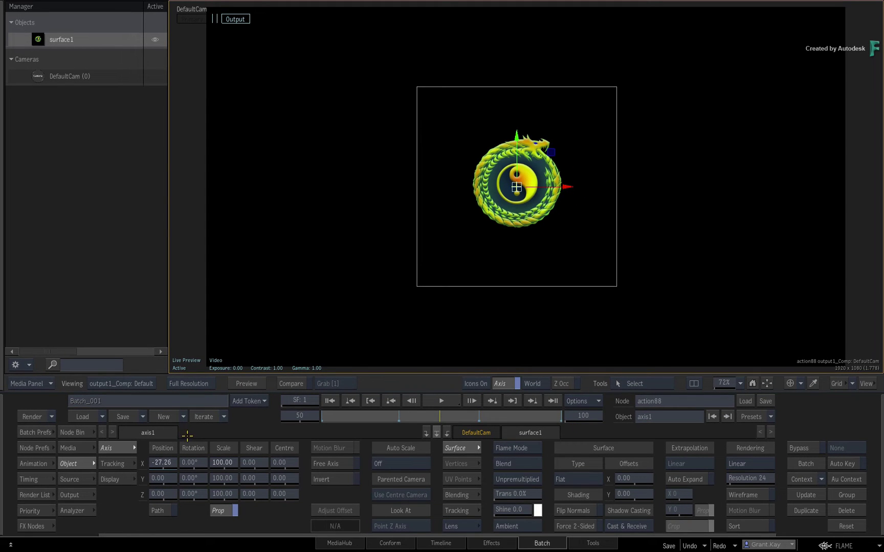
{"action": "left_click_drag", "start_coordinate": [433, 415], "coordinate": [315, 415]}
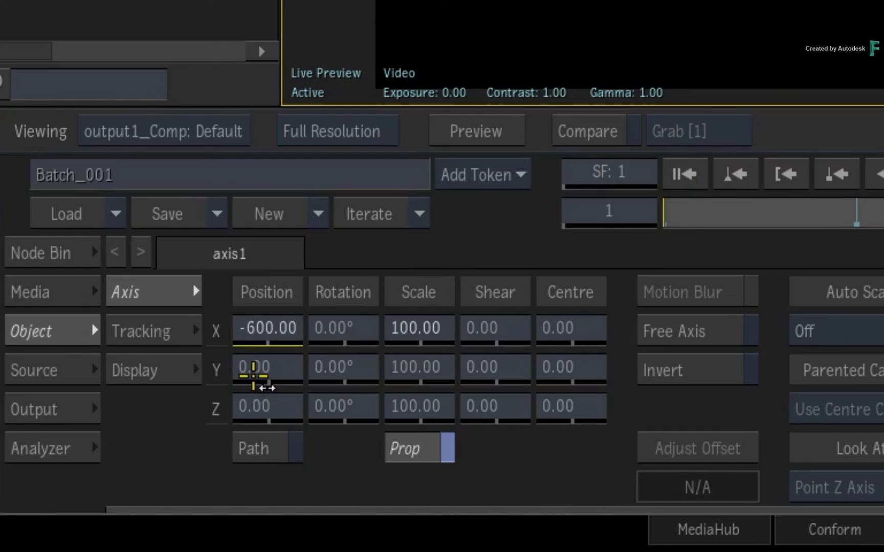
- At frame 1, change axis1's X position to -312 without setting a keyframe, and play the animation before returning to frame 1
{"action": "left_click_drag", "start_coordinate": [171, 462], "coordinate": [273, 447]}
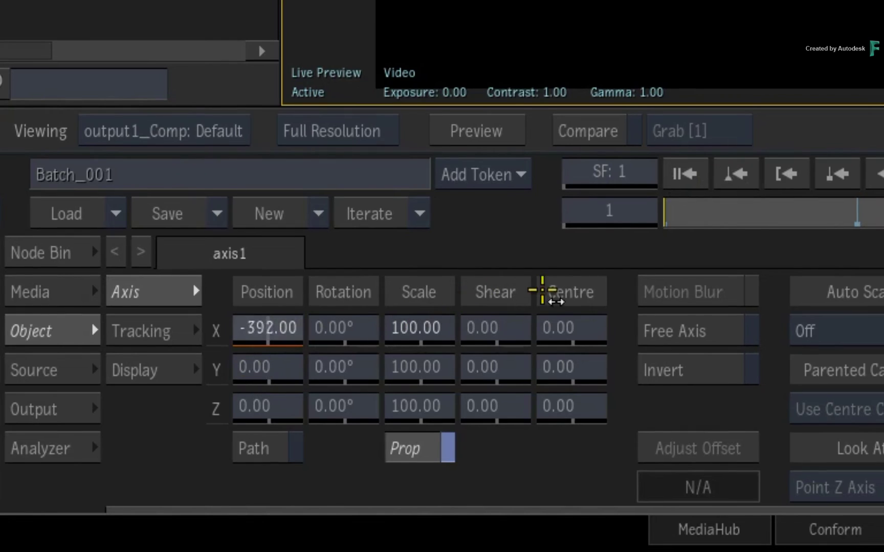
{"action": "left_click_drag", "start_coordinate": [543, 290], "coordinate": [335, 336]}
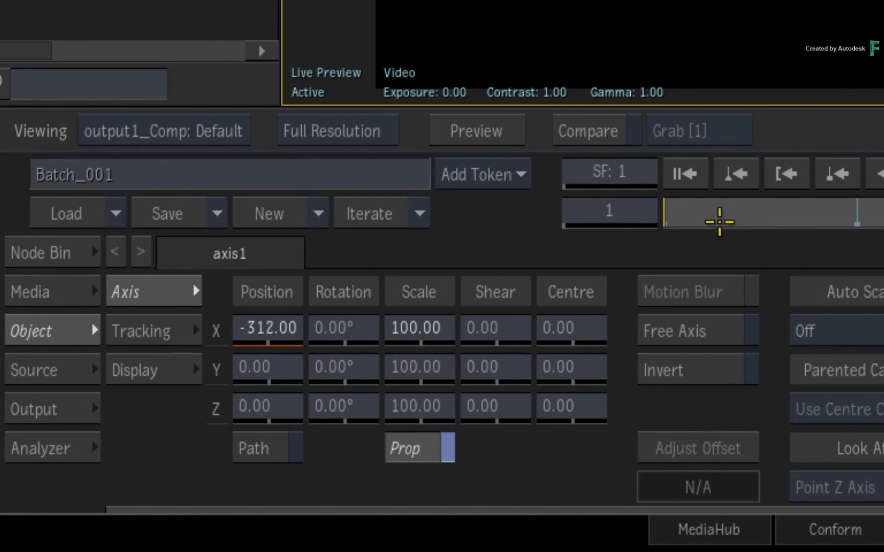
{"action": "left_click", "coordinate": [761, 213]}
{"action": "key", "text": "space"}
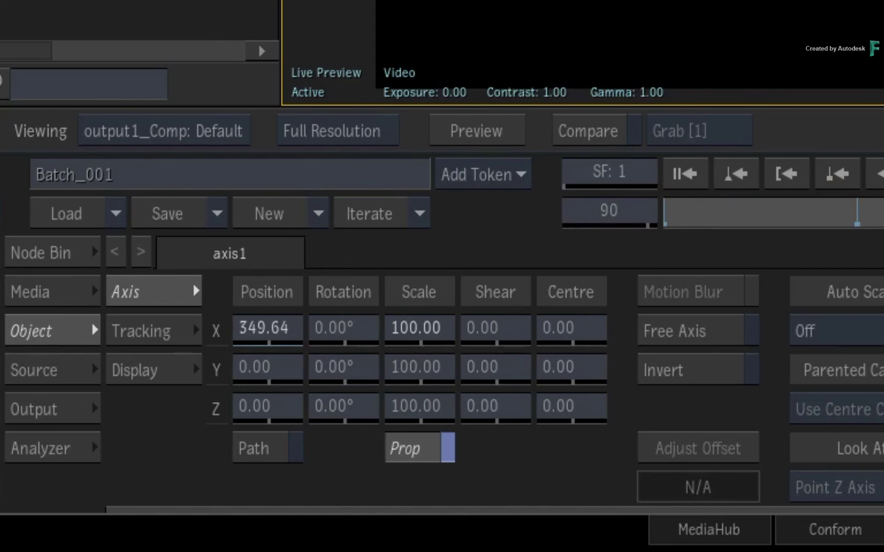
{"action": "key", "text": "Home"}
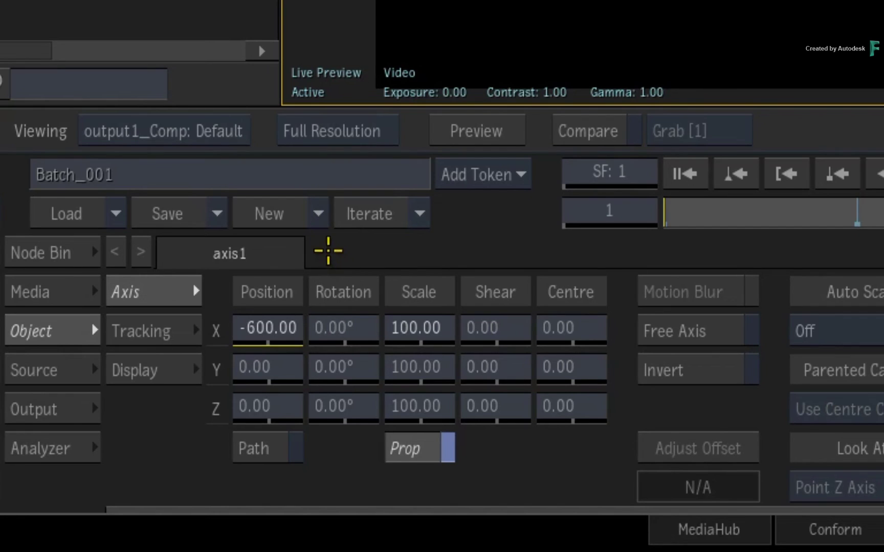
- Copy axis1's X position channel and link the Y position channel to it, scrubbing to check the diagonal motion
{"action": "right_click", "coordinate": [270, 330]}
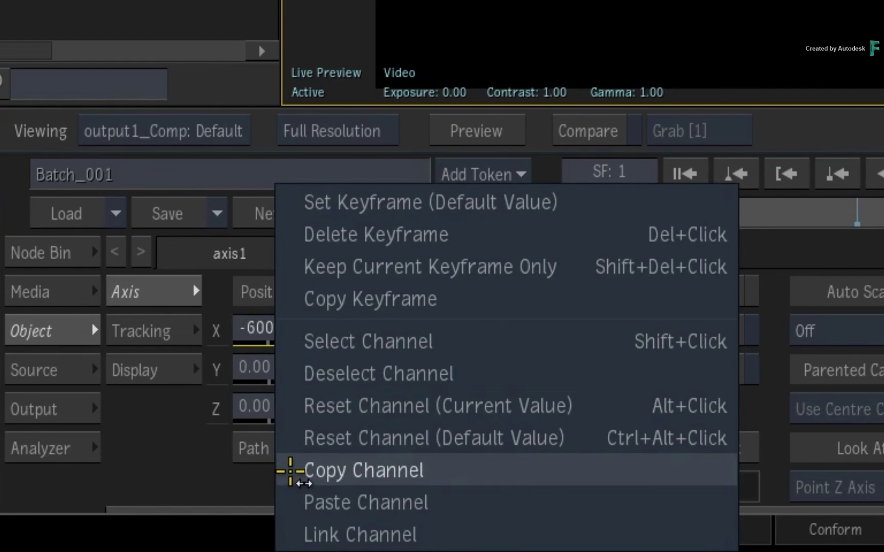
{"action": "left_click", "coordinate": [290, 467]}
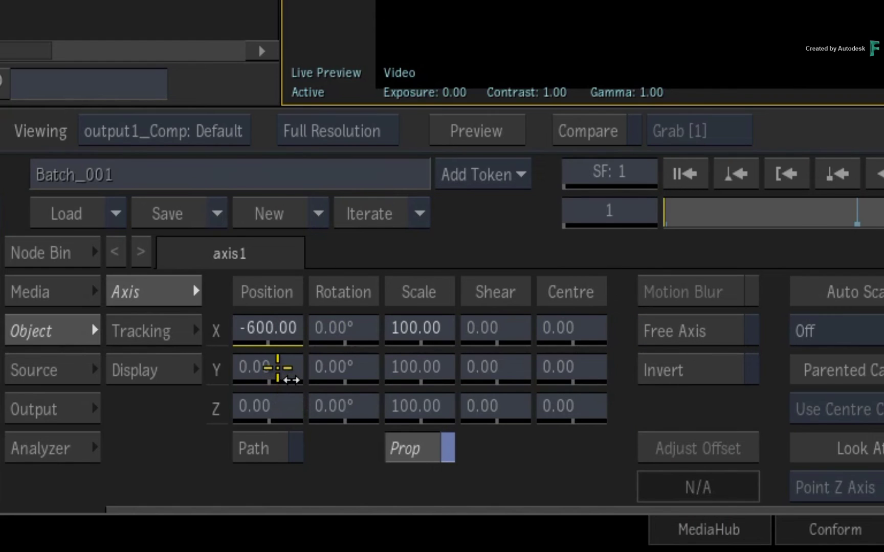
{"action": "right_click", "coordinate": [281, 368]}
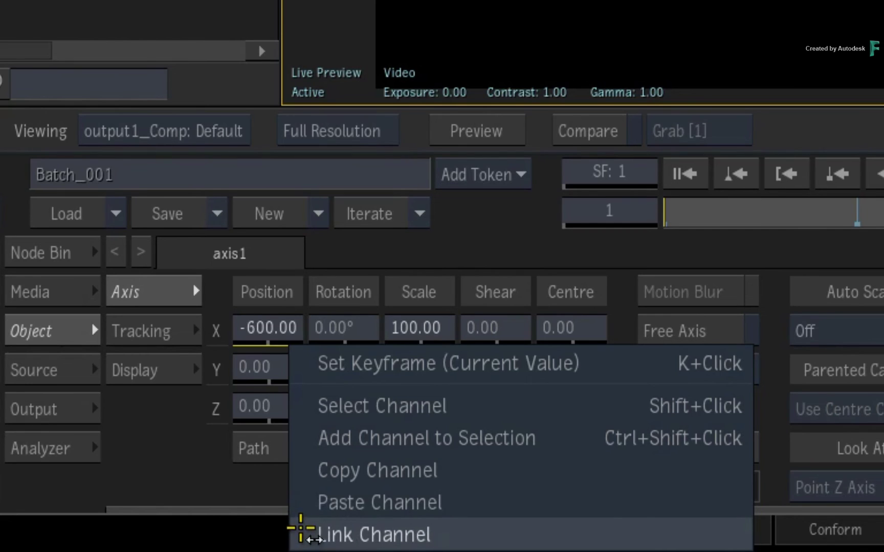
{"action": "left_click", "coordinate": [301, 532]}
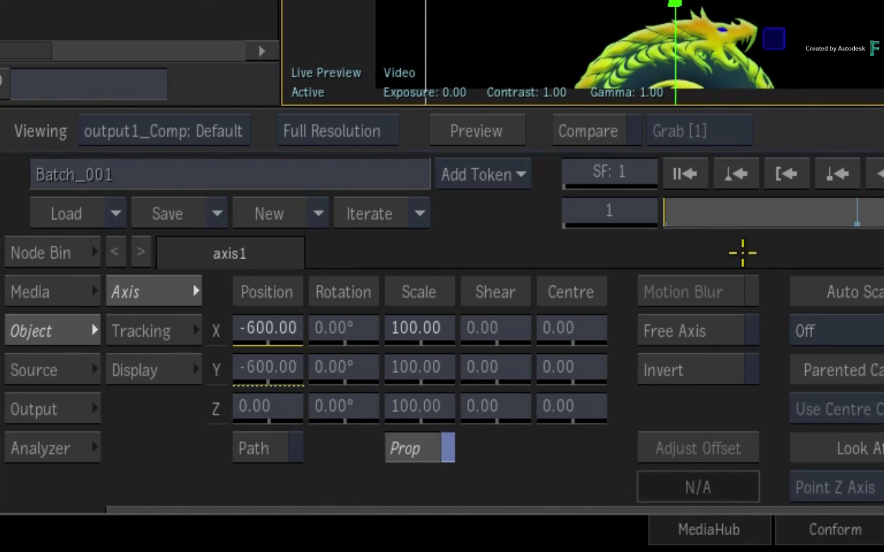
{"action": "left_click", "coordinate": [753, 210]}
{"action": "left_click_drag", "start_coordinate": [775, 208], "coordinate": [883, 154]}
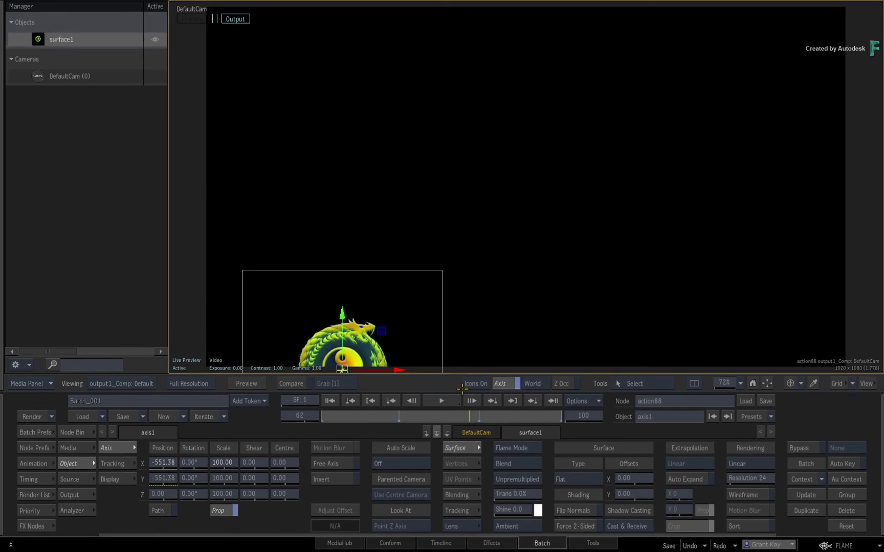
- At frame 49, change axis1's X position to 247.26 without keyframing it, and play back the linked motion
{"action": "left_click_drag", "start_coordinate": [462, 388], "coordinate": [435, 365]}
{"action": "left_click_drag", "start_coordinate": [181, 462], "coordinate": [226, 466]}
{"action": "left_click_drag", "start_coordinate": [161, 463], "coordinate": [225, 465]}
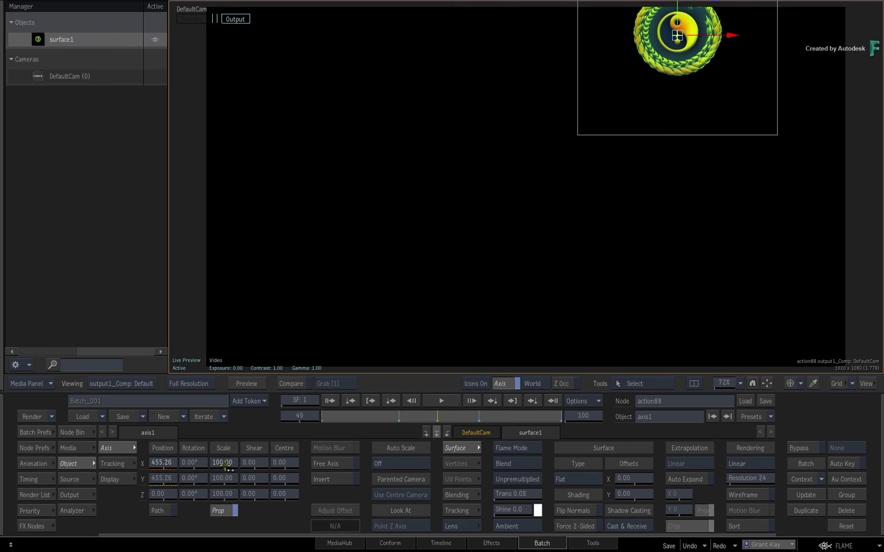
{"action": "left_click_drag", "start_coordinate": [163, 463], "coordinate": [266, 465]}
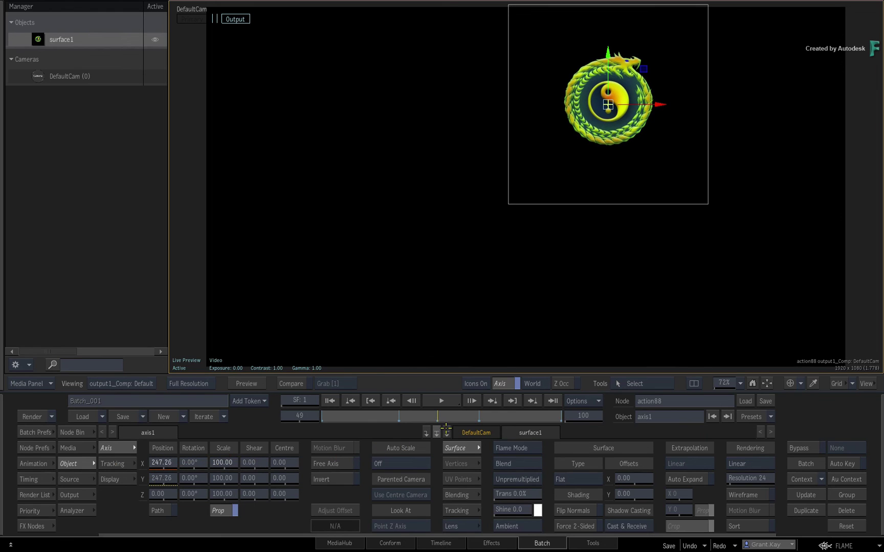
{"action": "left_click_drag", "start_coordinate": [434, 415], "coordinate": [333, 412]}
{"action": "left_click", "coordinate": [440, 400]}
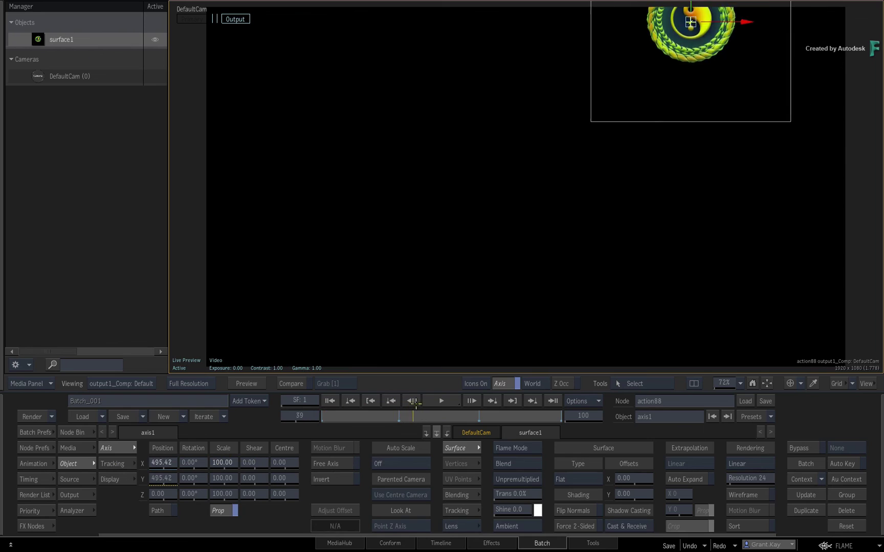
{"action": "left_click", "coordinate": [442, 400]}
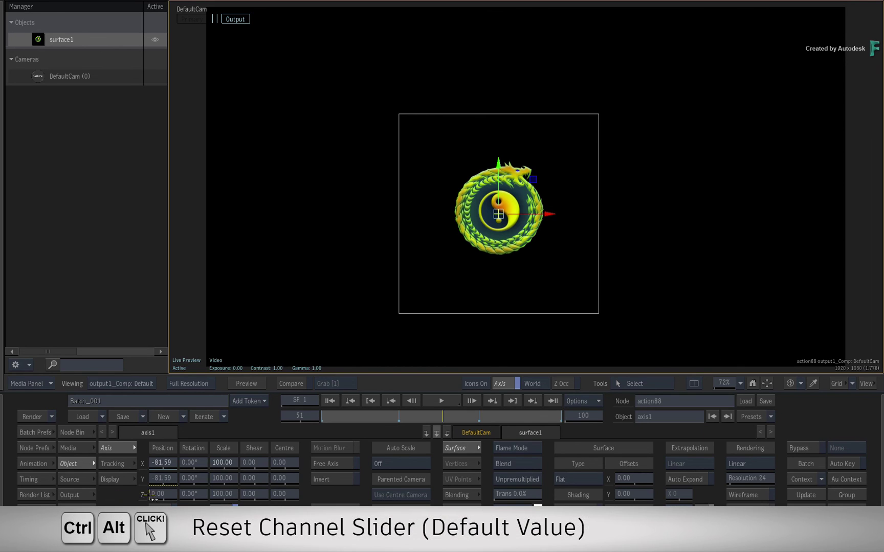
- Reset axis1's Y position channel to its default value to remove the link, and return to frame 1
{"action": "left_click", "coordinate": [168, 478], "text": "ctrl+alt"}
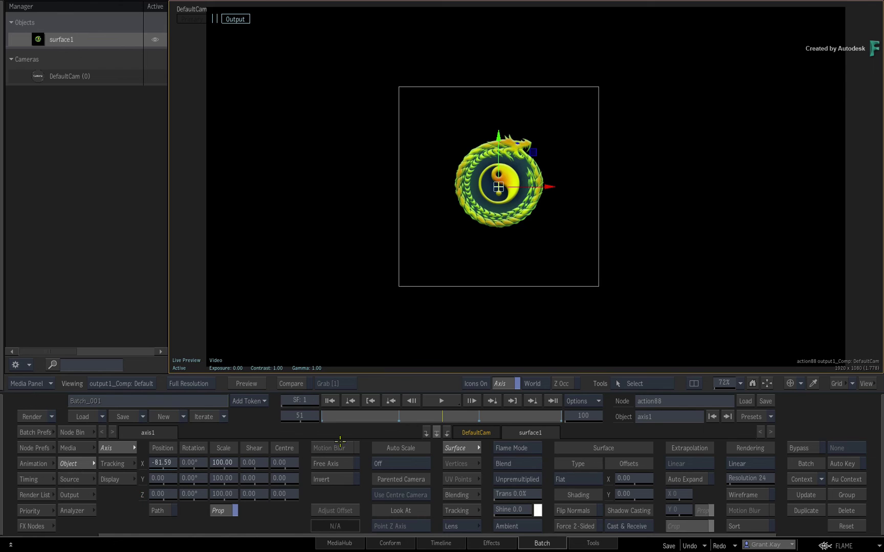
{"action": "left_click_drag", "start_coordinate": [445, 413], "coordinate": [309, 430]}
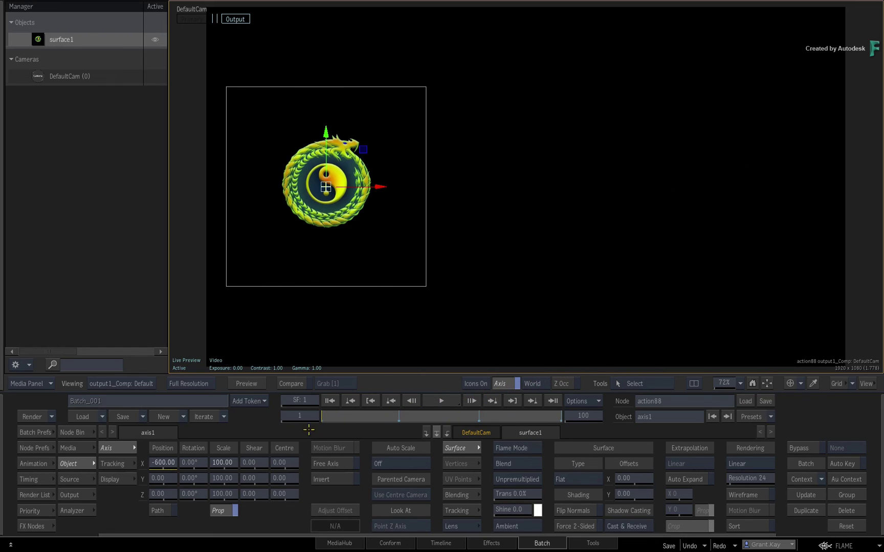